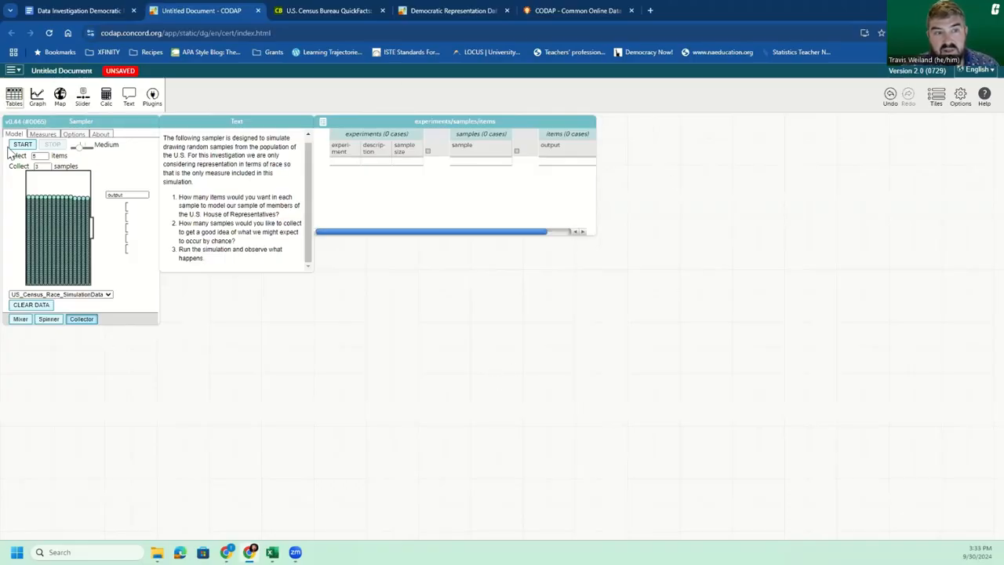
# Step: Move the Sampler down and restore the minimized census race data table so its cases can be viewed above it
pyautogui.click(114, 120)
pyautogui.moveTo(114, 121); pyautogui.dragTo(114, 149)
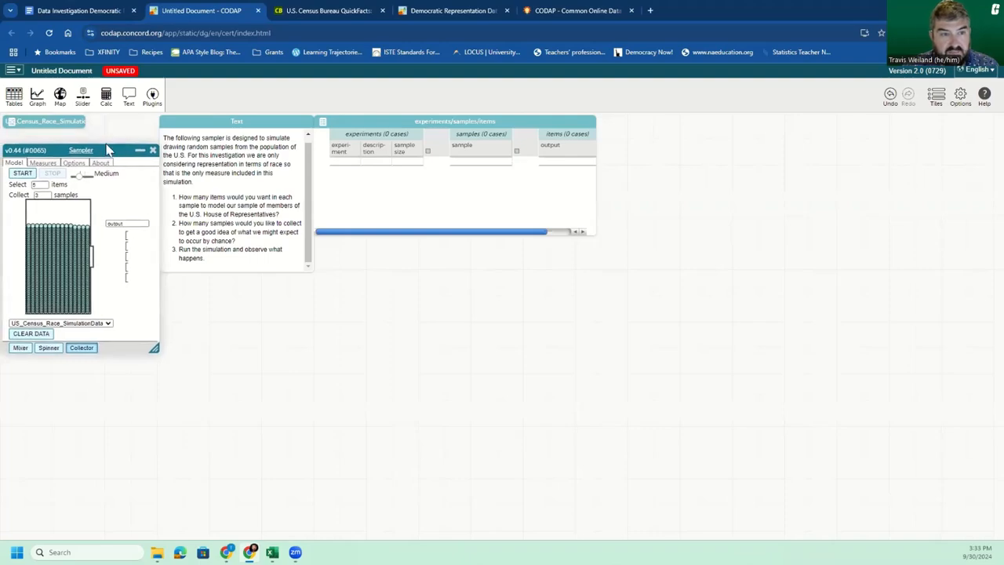
pyautogui.click(66, 123)
pyautogui.moveTo(114, 150); pyautogui.dragTo(109, 206)
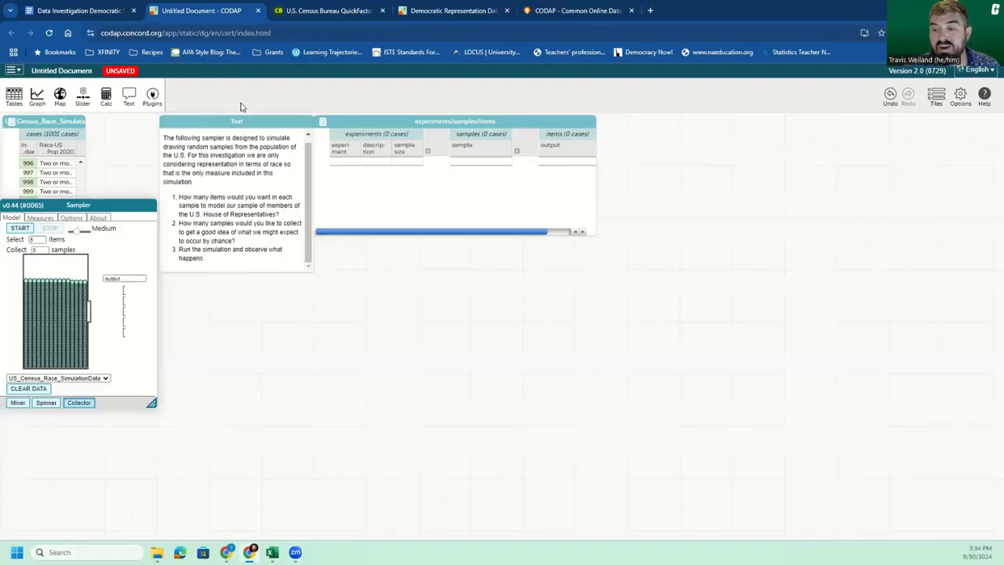
# Step: Compare the Race and Hispanic Origin percentages on the Census QuickFacts page with the simulation data in CODAP
pyautogui.click(324, 10)
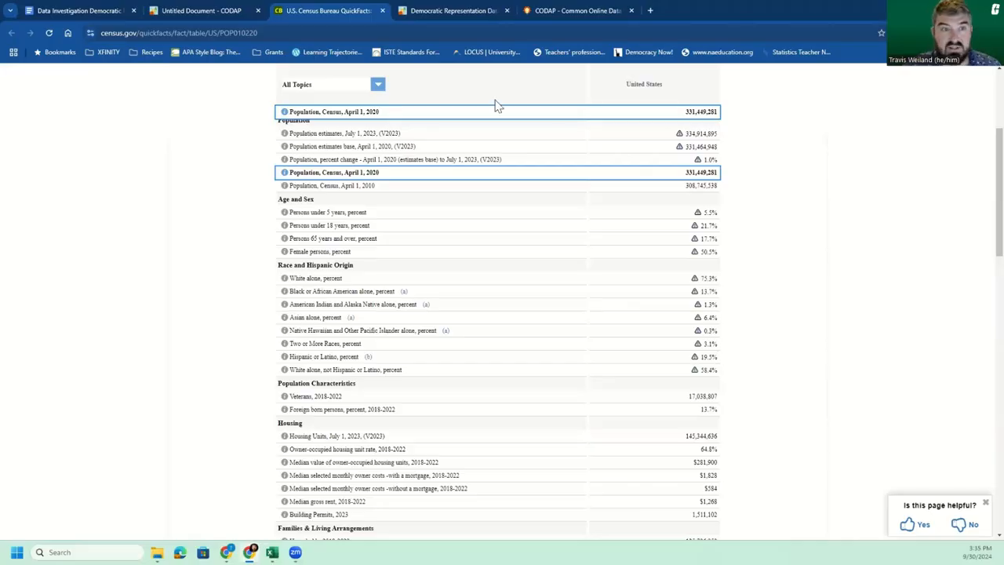
pyautogui.click(192, 9)
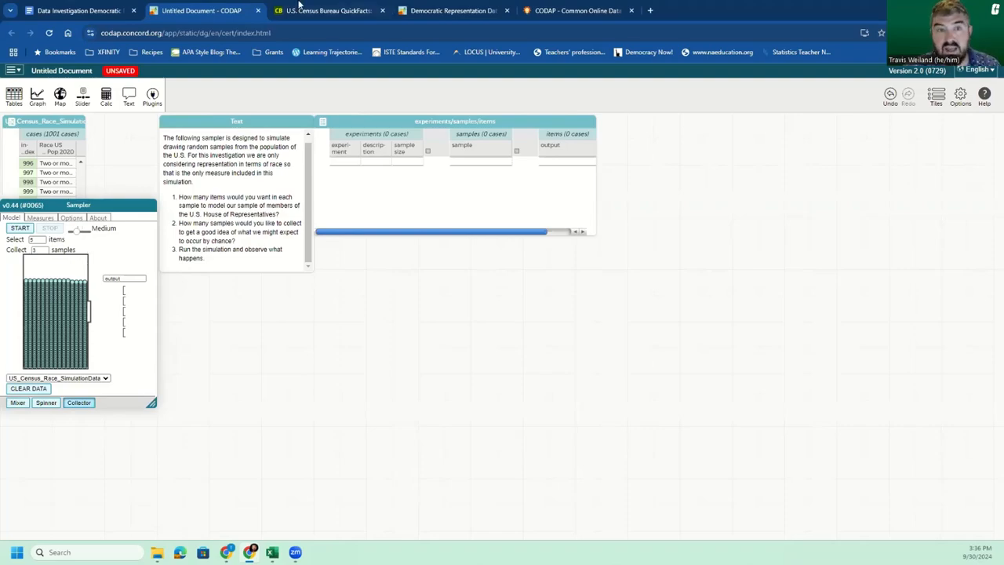
pyautogui.click(321, 9)
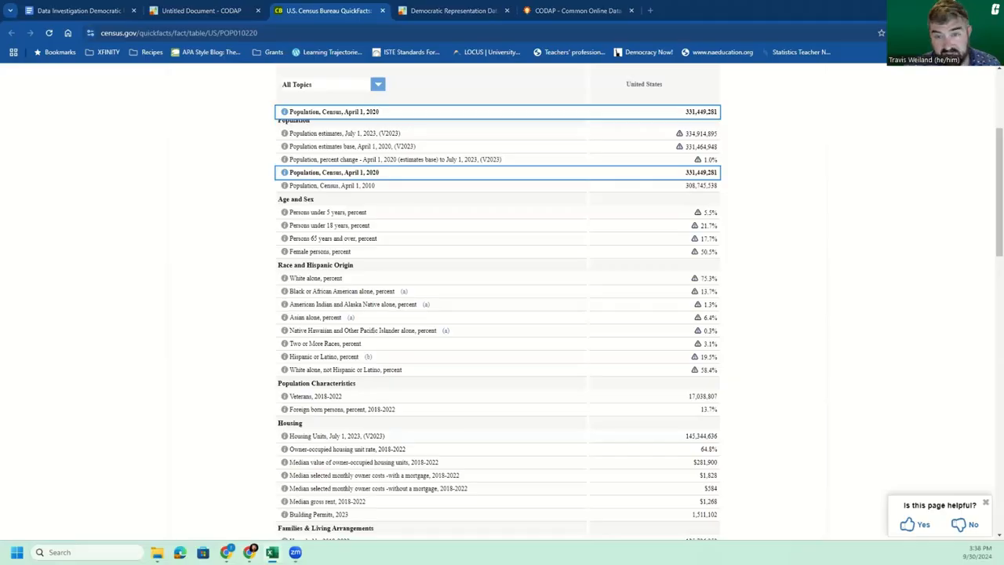
# Step: Examine the Race_US_Pop_2020 column in the US_Census_Race_SimulationData workbook in Excel against the race percentages on the Census page
pyautogui.moveTo(0, 122); pyautogui.dragTo(661, 121)
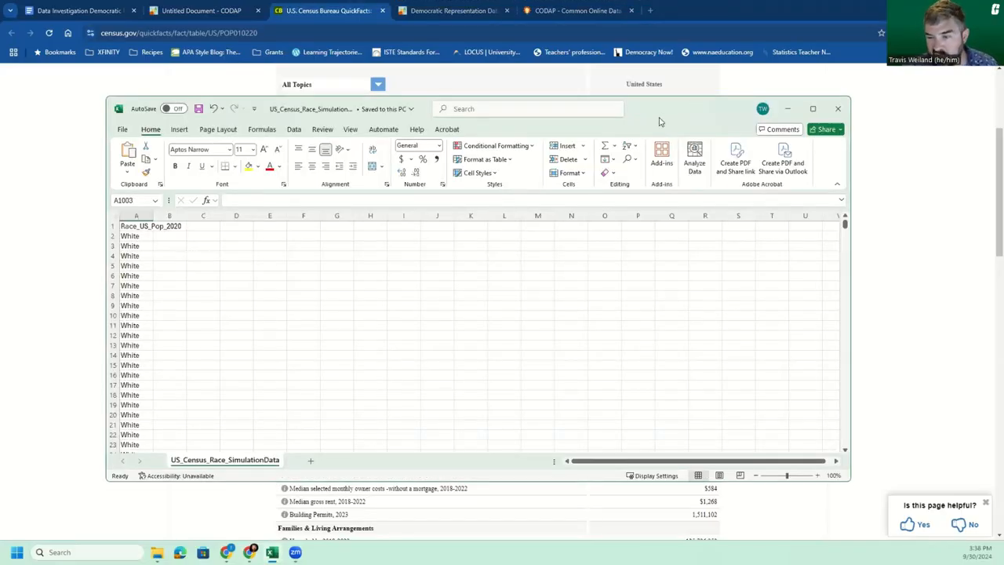
pyautogui.click(129, 235)
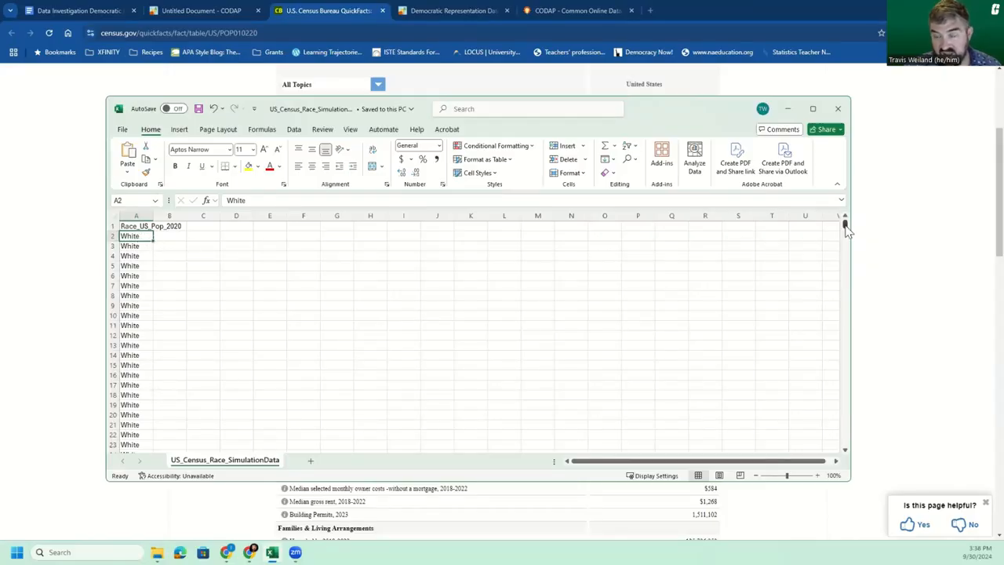
pyautogui.moveTo(845, 227); pyautogui.dragTo(827, 387)
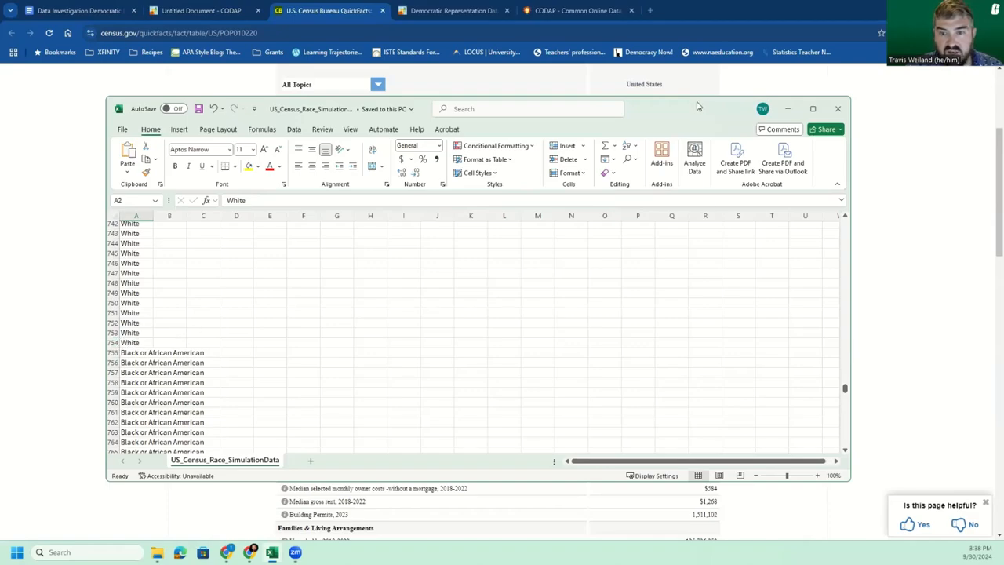
pyautogui.moveTo(697, 106); pyautogui.dragTo(455, 335)
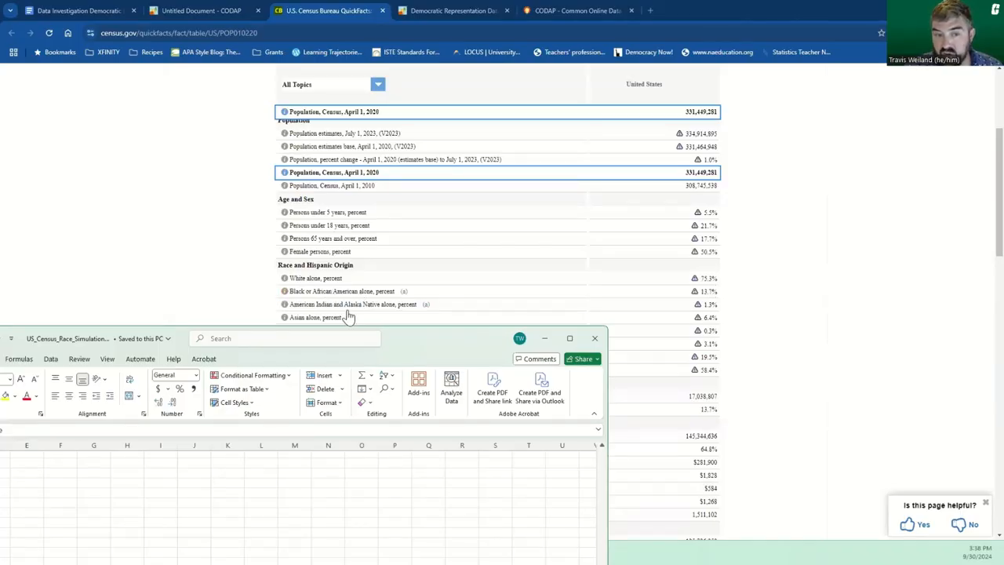
pyautogui.moveTo(422, 352); pyautogui.dragTo(526, 126)
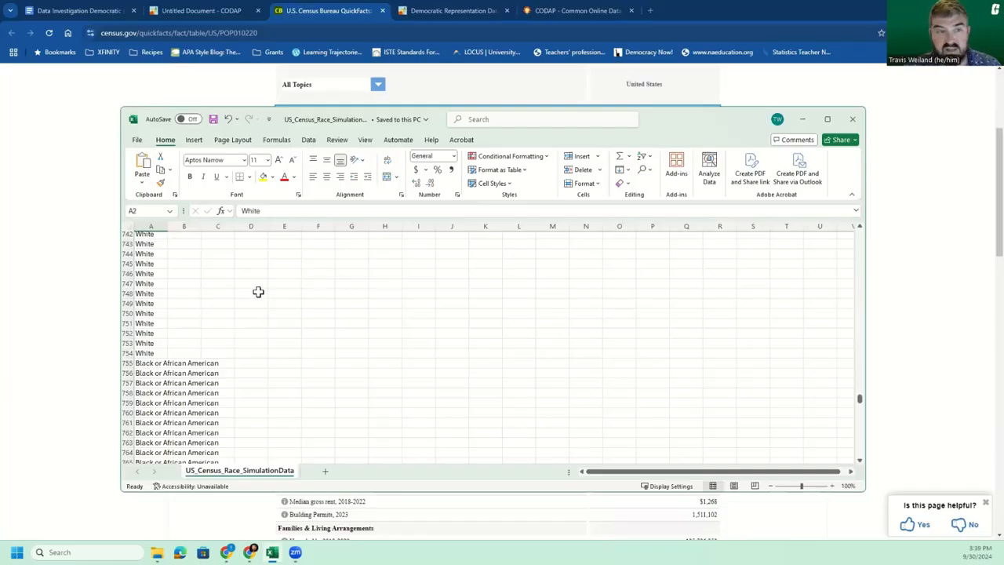
# Step: Check the workbook's Save As settings for the CSV (Comma delimited) format, and minimize Excel without saving
pyautogui.click(138, 140)
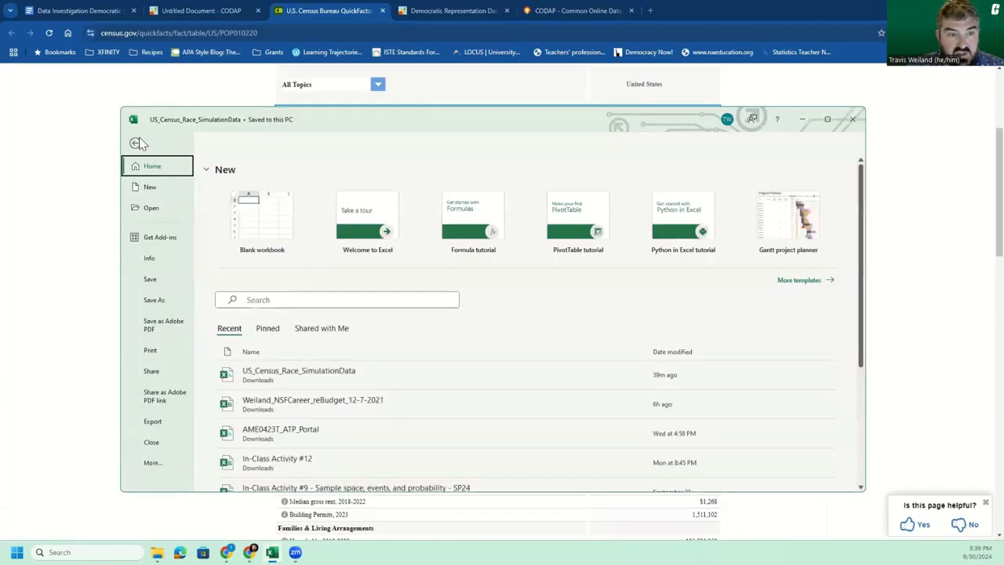
pyautogui.click(165, 301)
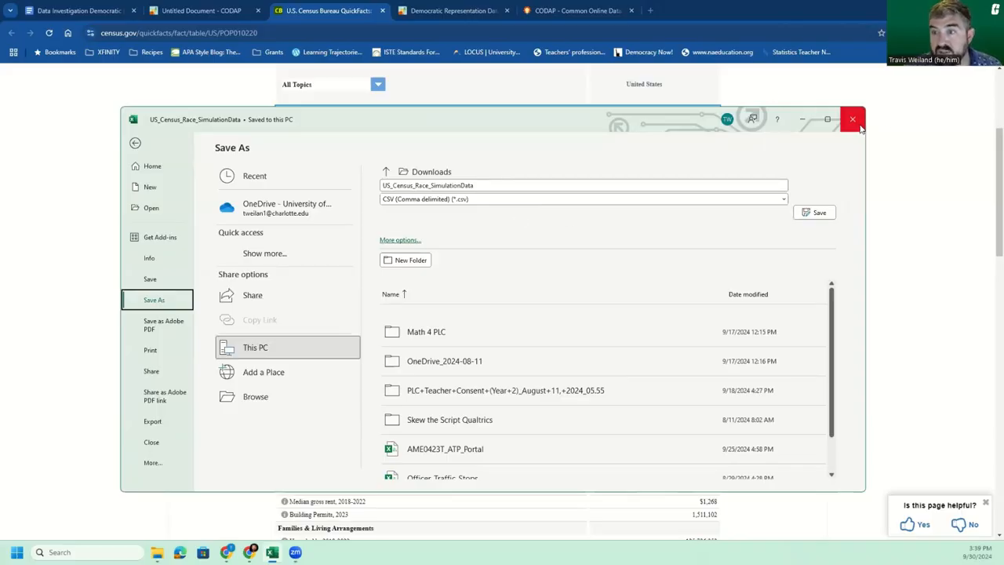
pyautogui.click(803, 119)
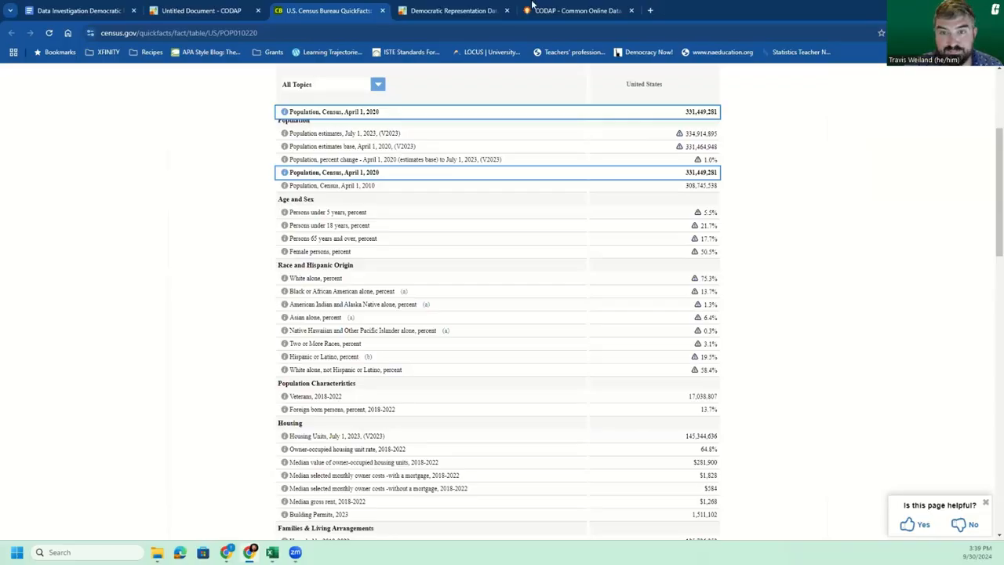
# Step: Launch a new CODAP document from the CODAP website and import the US_Census_Race_SimulationData file from Downloads into it
pyautogui.click(574, 6)
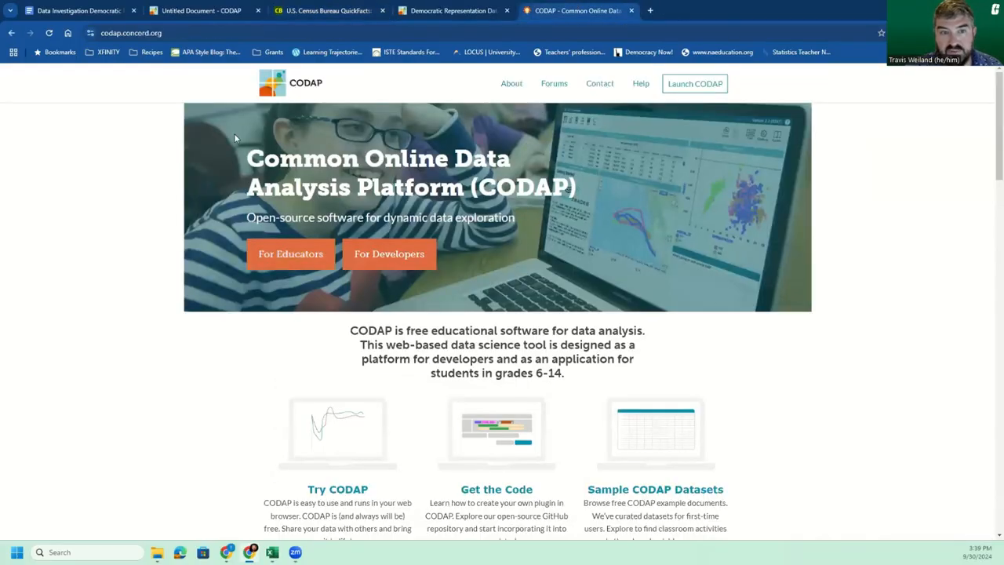
pyautogui.click(701, 92)
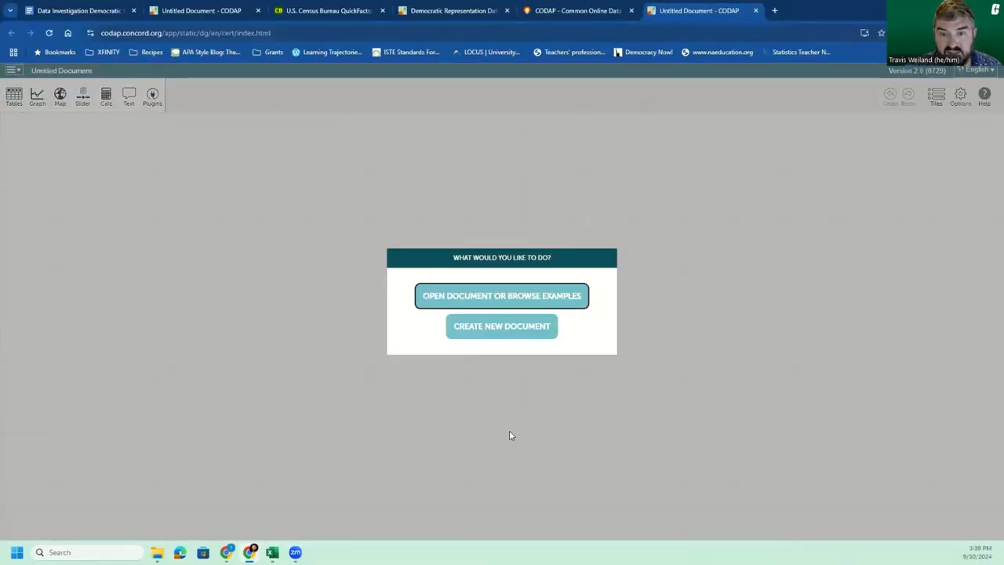
pyautogui.click(513, 333)
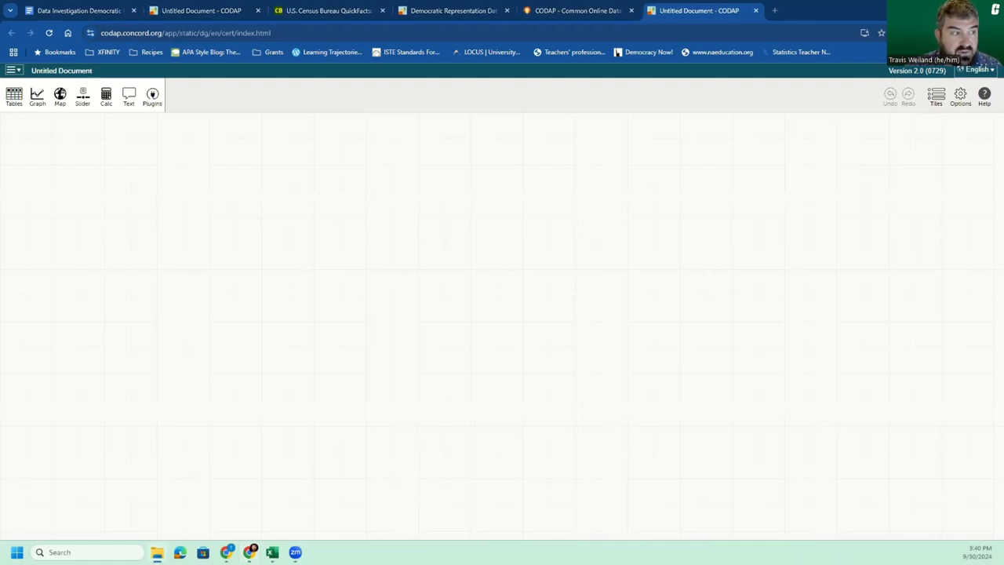
pyautogui.click(156, 552)
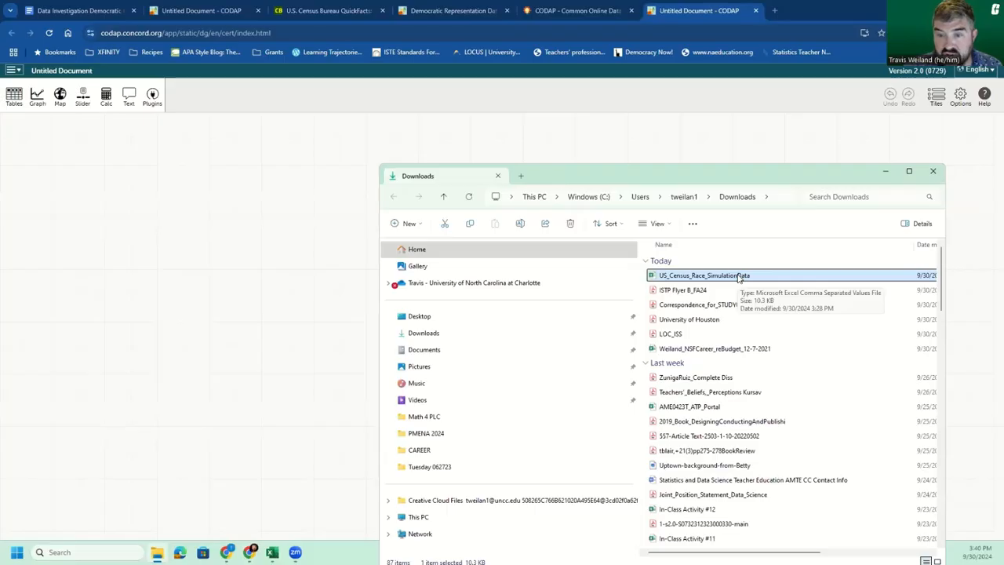
pyautogui.moveTo(740, 278); pyautogui.dragTo(138, 206)
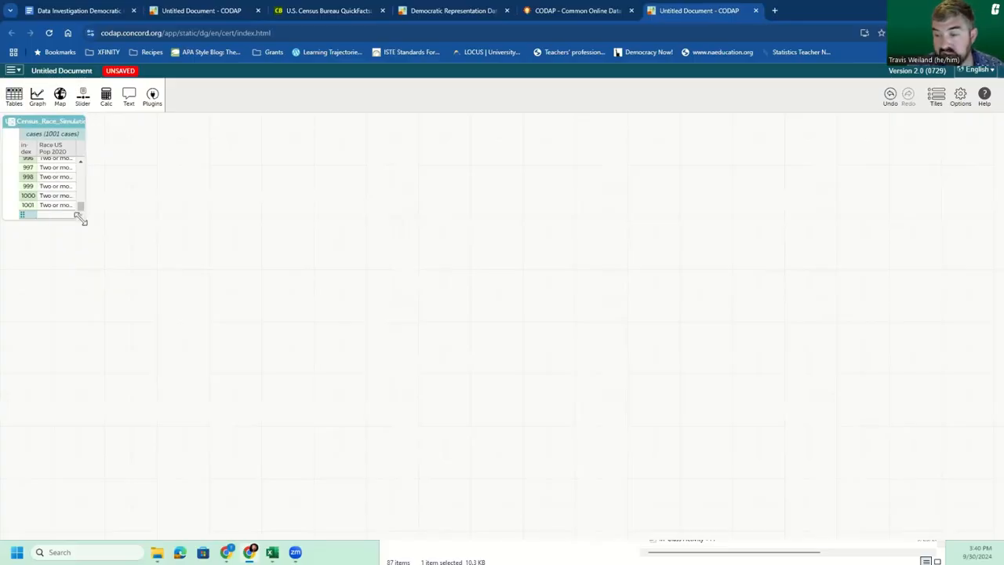
# Step: Graph the Race_US_Pop_2020 attribute on the horizontal axis, and close the graph after viewing it
pyautogui.click(38, 104)
pyautogui.moveTo(51, 148); pyautogui.dragTo(160, 267)
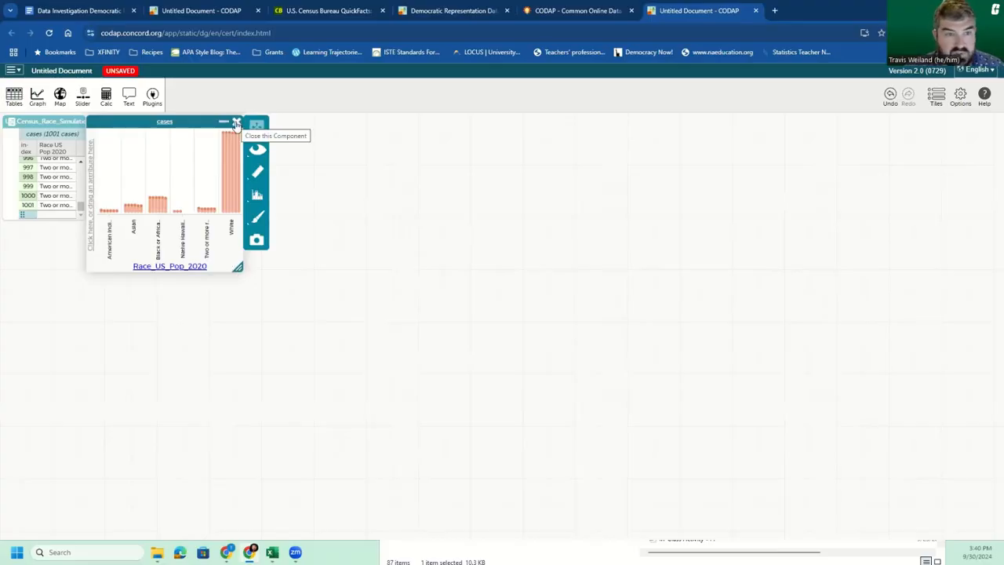
pyautogui.click(236, 124)
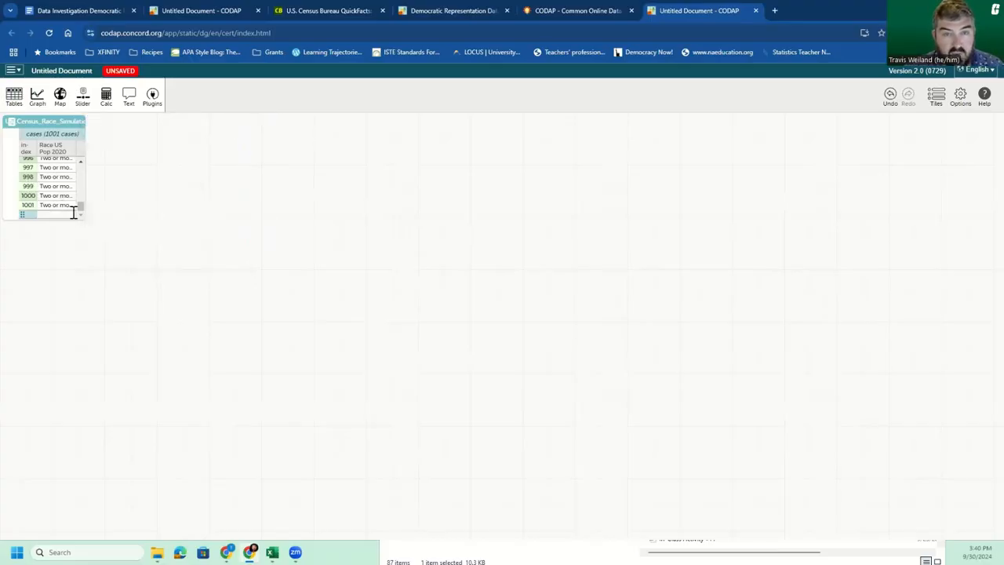
# Step: Return to the original CODAP document and move the Sampler back up over the census race table
pyautogui.click(441, 11)
pyautogui.click(232, 10)
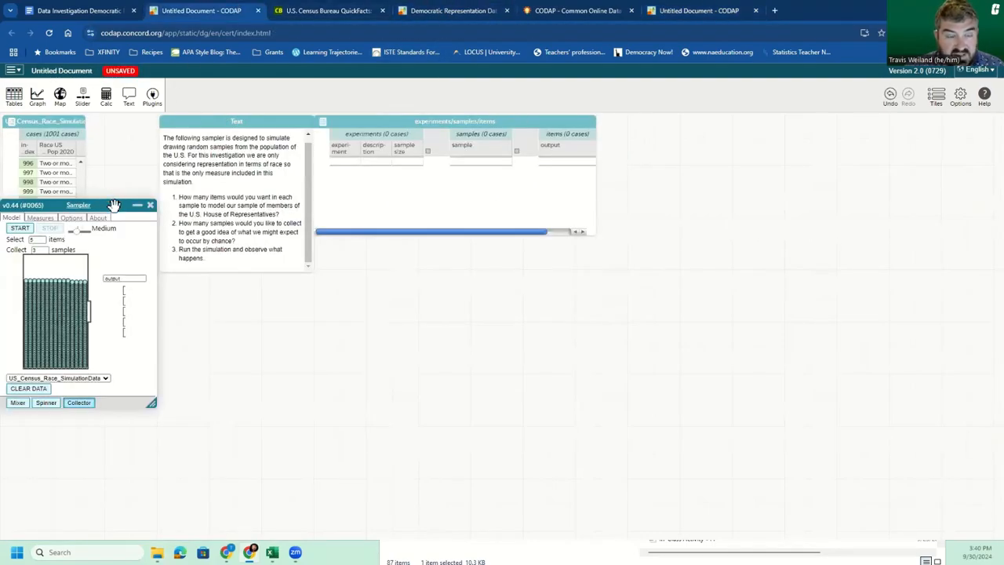
pyautogui.moveTo(112, 206); pyautogui.dragTo(117, 120)
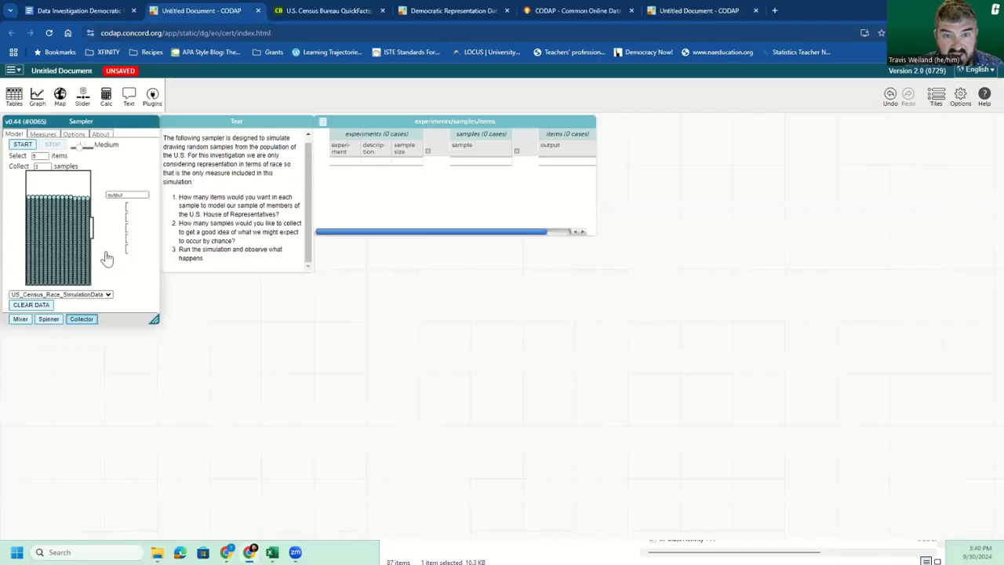
# Step: Add a Sampler to the new document, set it to Collector with US_Census_Race_SimulationData, and place it over the census table
pyautogui.click(679, 8)
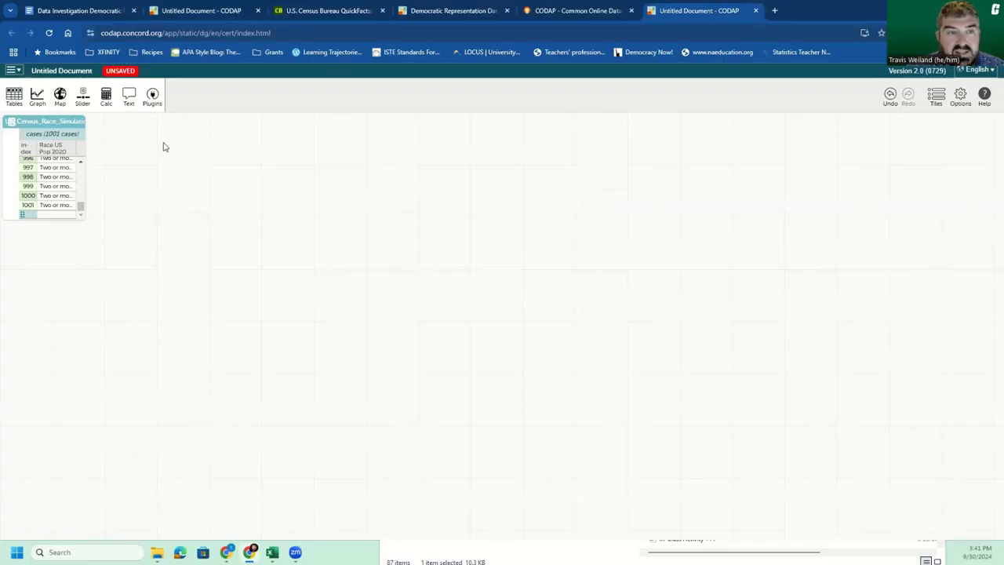
pyautogui.click(149, 100)
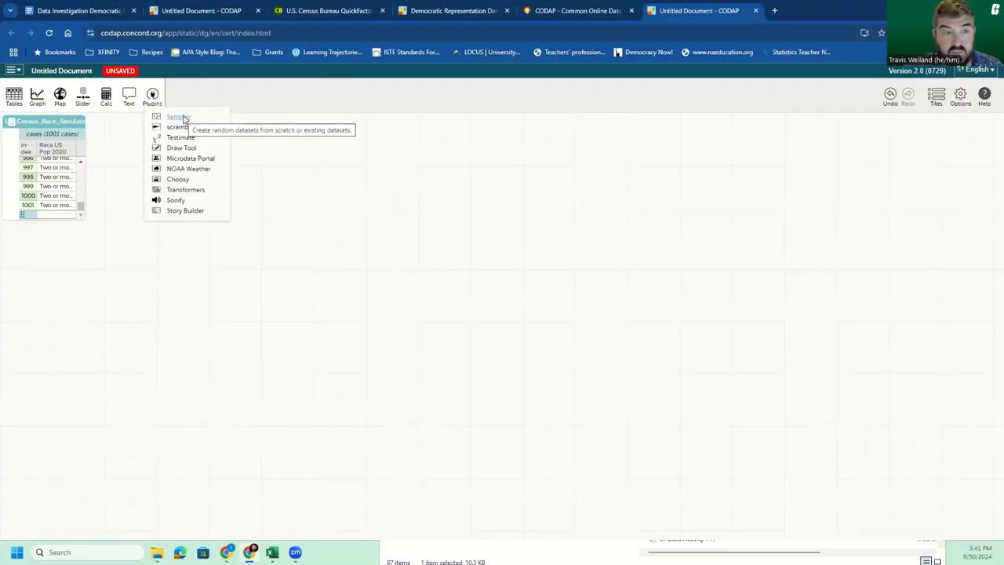
pyautogui.click(178, 117)
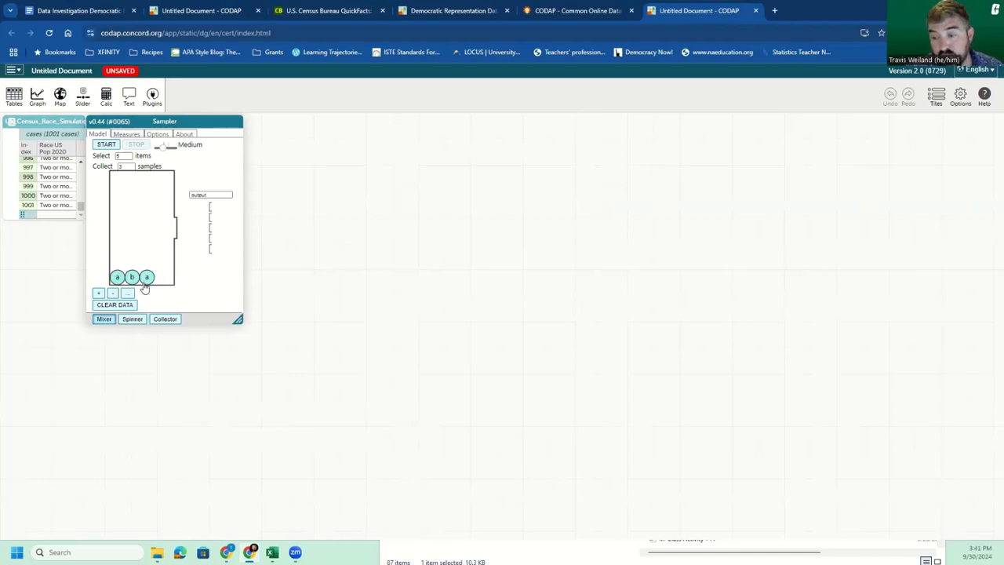
pyautogui.click(131, 320)
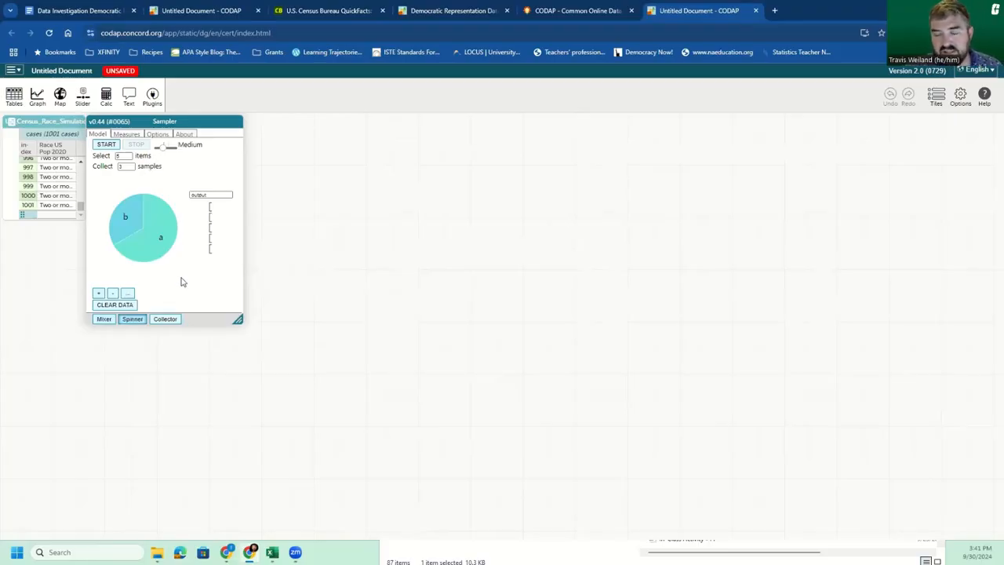
pyautogui.click(164, 319)
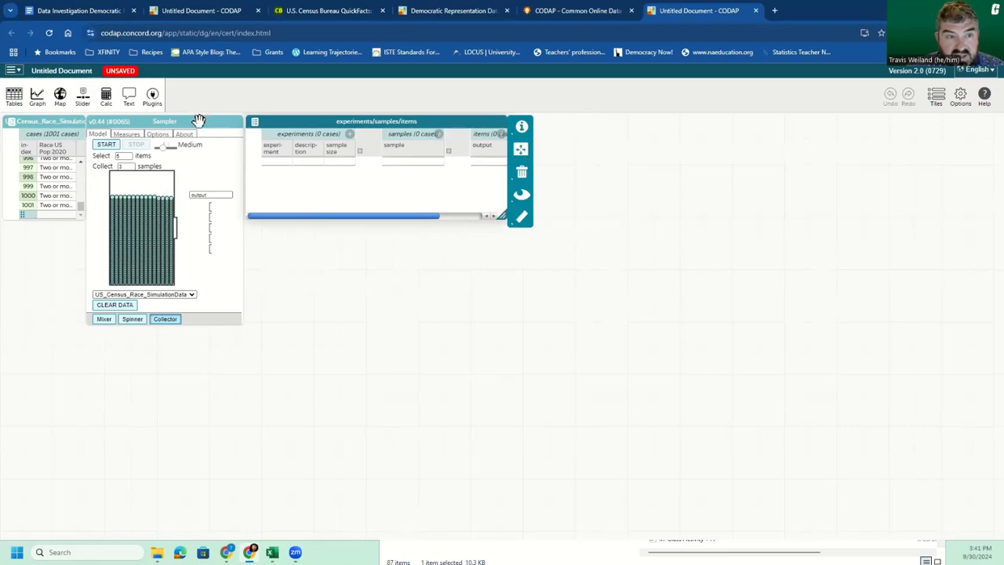
pyautogui.moveTo(198, 121); pyautogui.dragTo(114, 121)
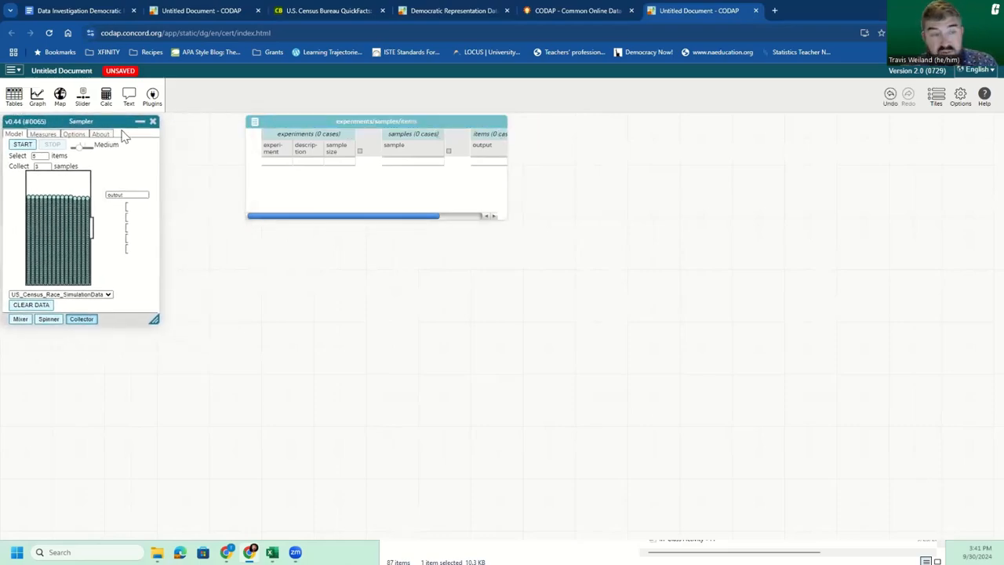
# Step: Review the Sampler's description and its options for selecting cases with or without replacement, and return to its model
pyautogui.click(104, 134)
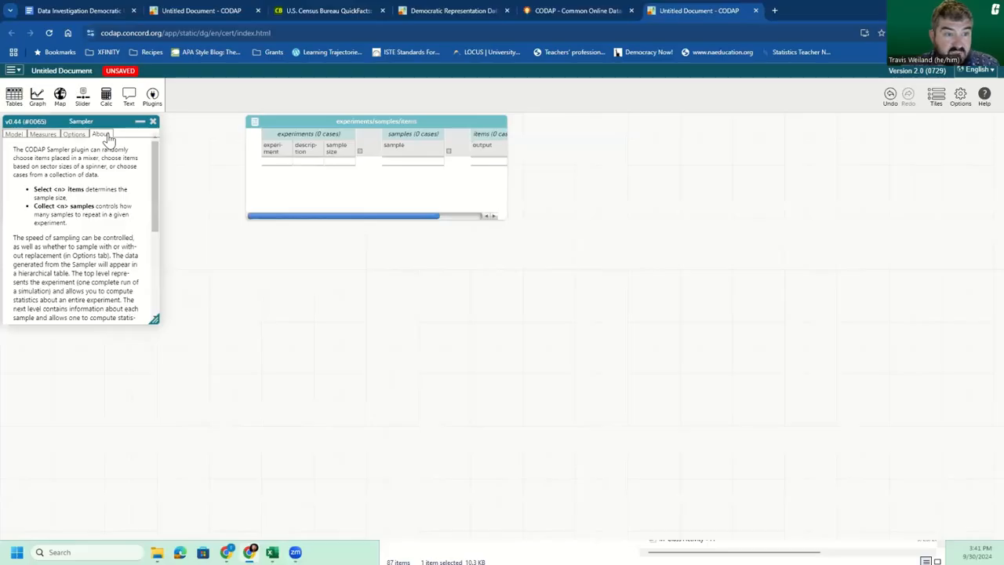
pyautogui.click(75, 135)
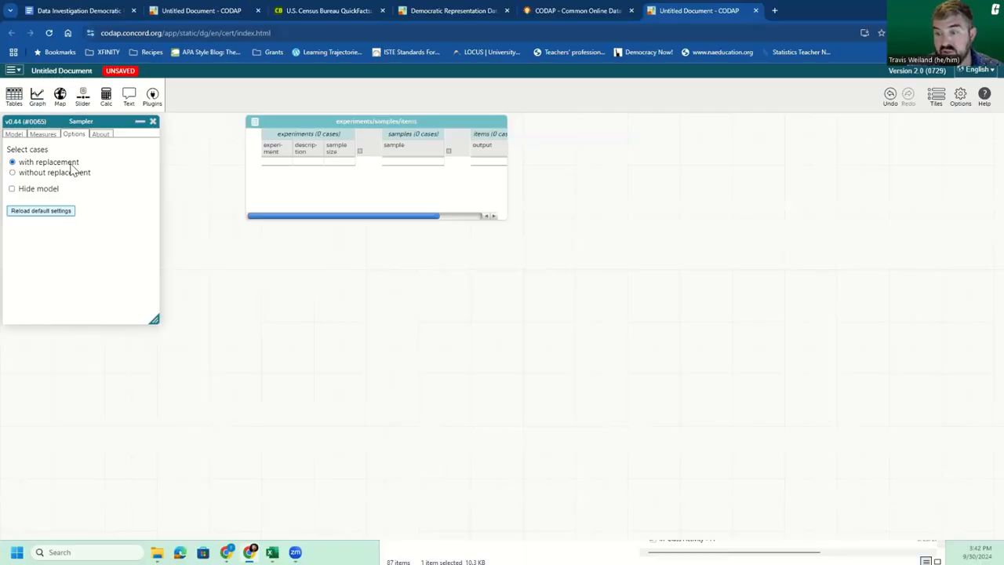
pyautogui.click(13, 136)
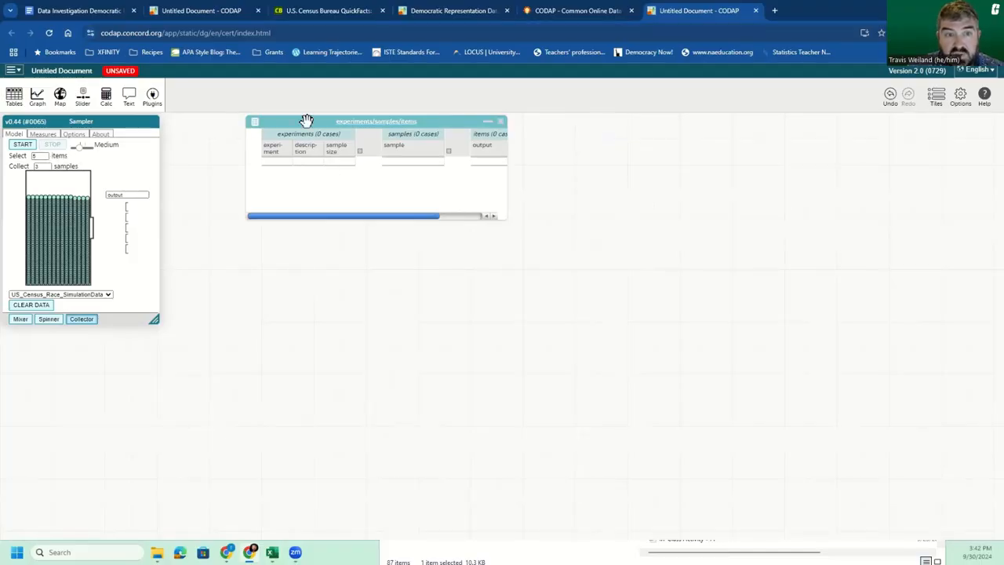
# Step: Shift the experiments table away from the Sampler, select all instruction text in the original document, and return to the new one
pyautogui.moveTo(307, 122); pyautogui.dragTo(343, 121)
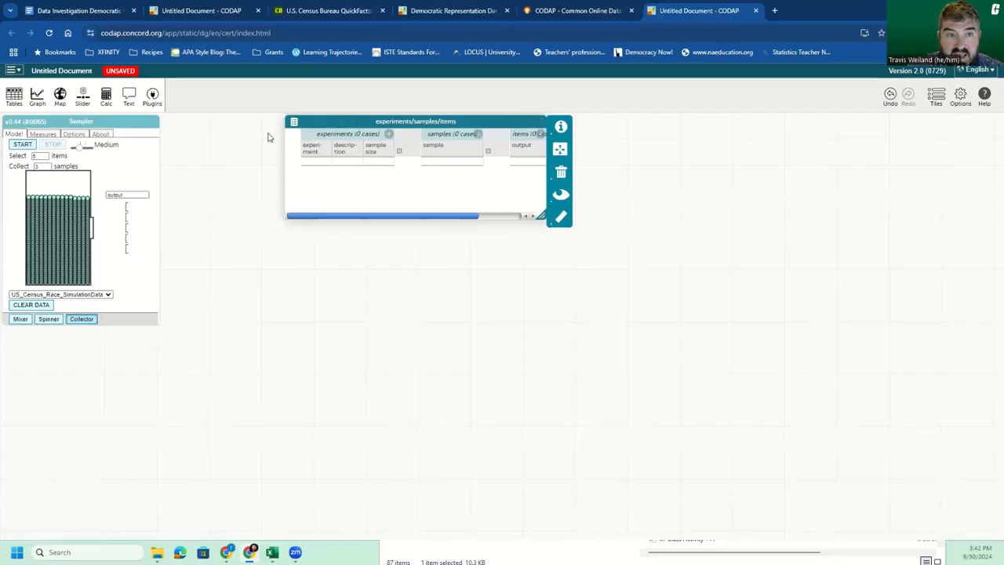
pyautogui.click(206, 11)
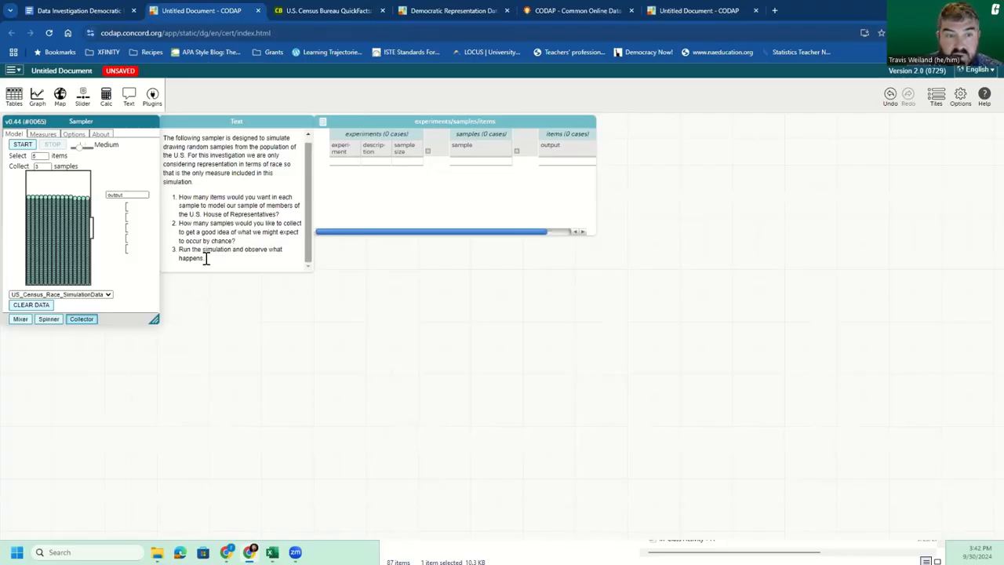
pyautogui.moveTo(206, 259); pyautogui.dragTo(162, 136)
pyautogui.hotkey('ctrl', 'c')
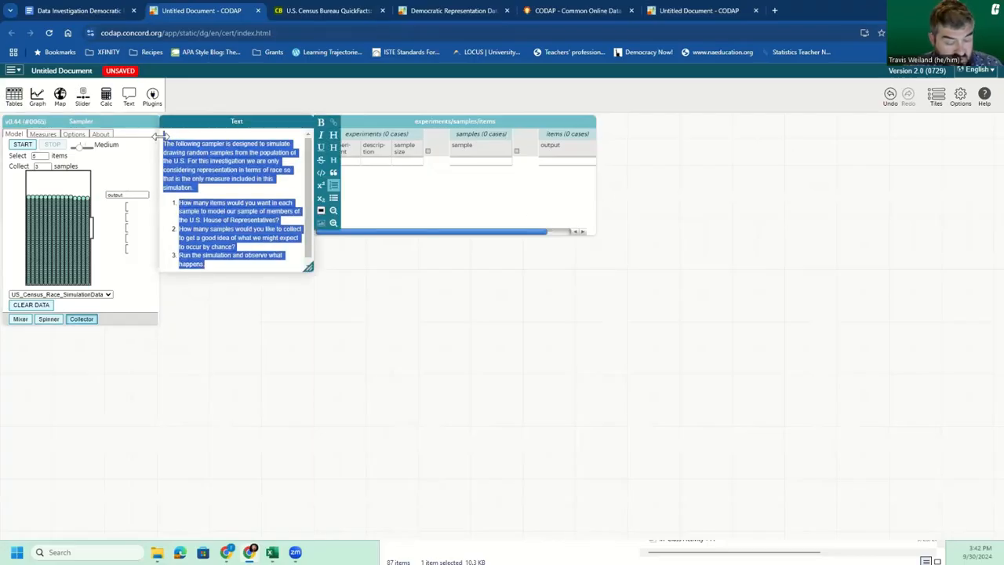
pyautogui.click(688, 11)
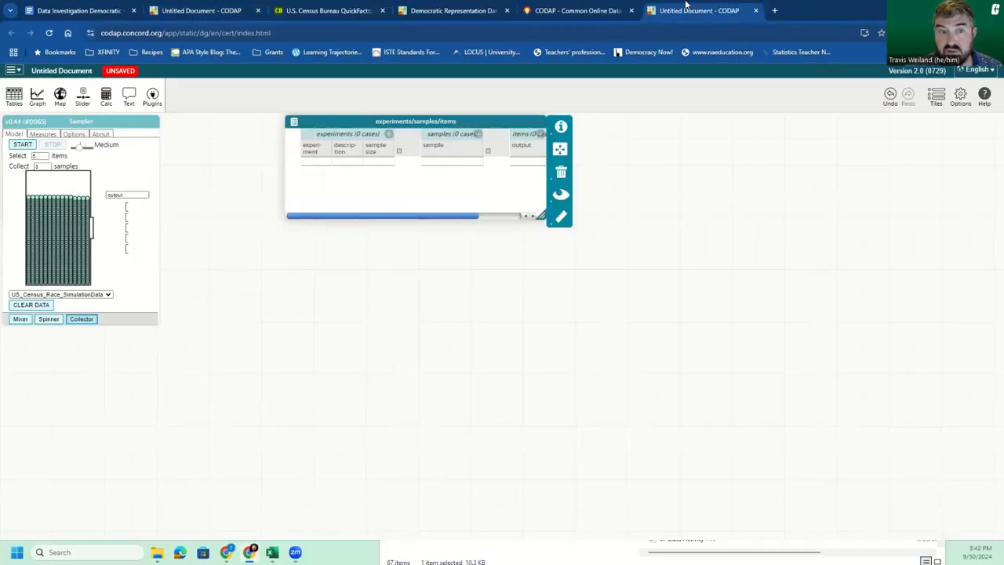
# Step: Add a text box directly beside the Sampler and move the experiments table over to make room for it
pyautogui.click(129, 101)
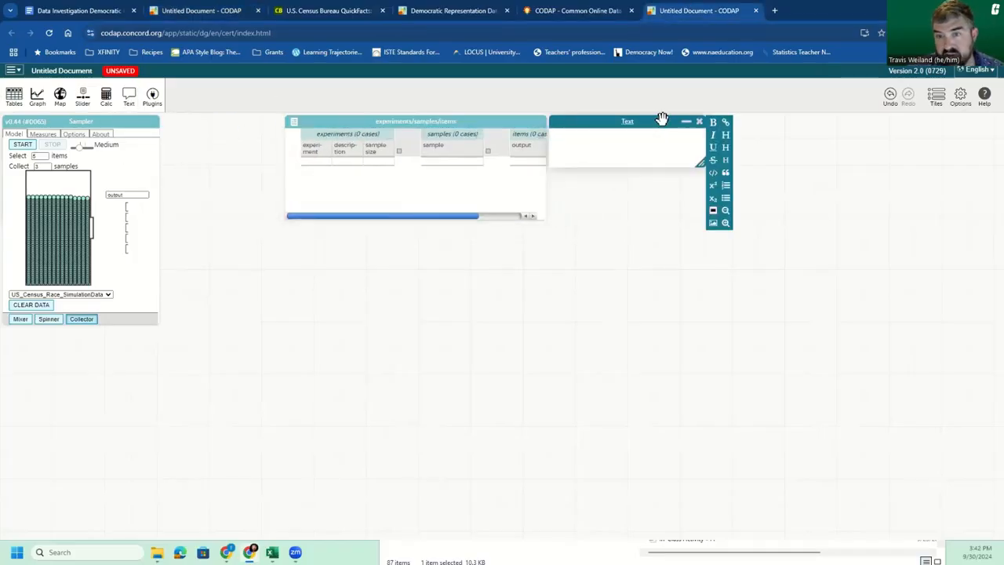
pyautogui.moveTo(664, 118); pyautogui.dragTo(271, 114)
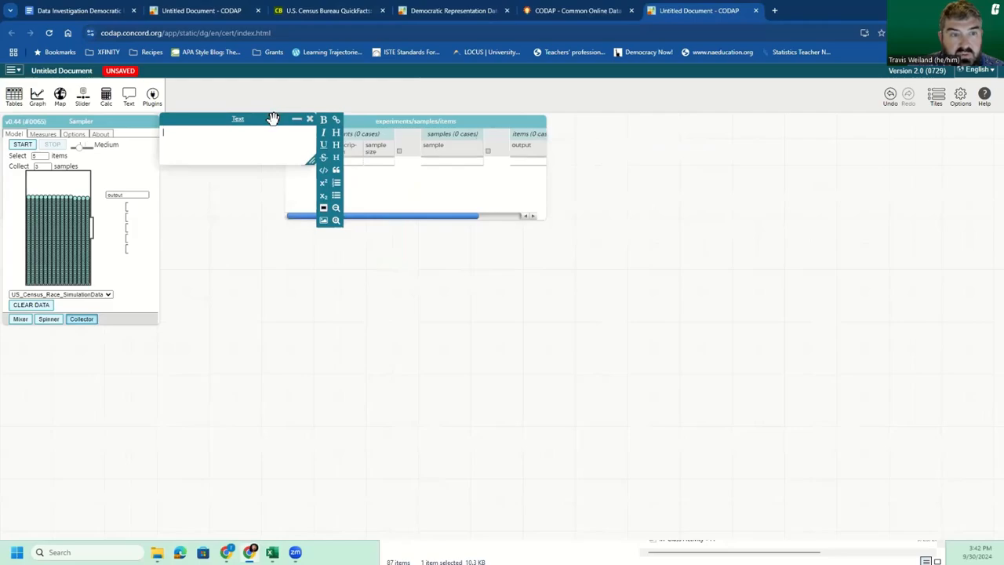
pyautogui.moveTo(497, 120); pyautogui.dragTo(530, 120)
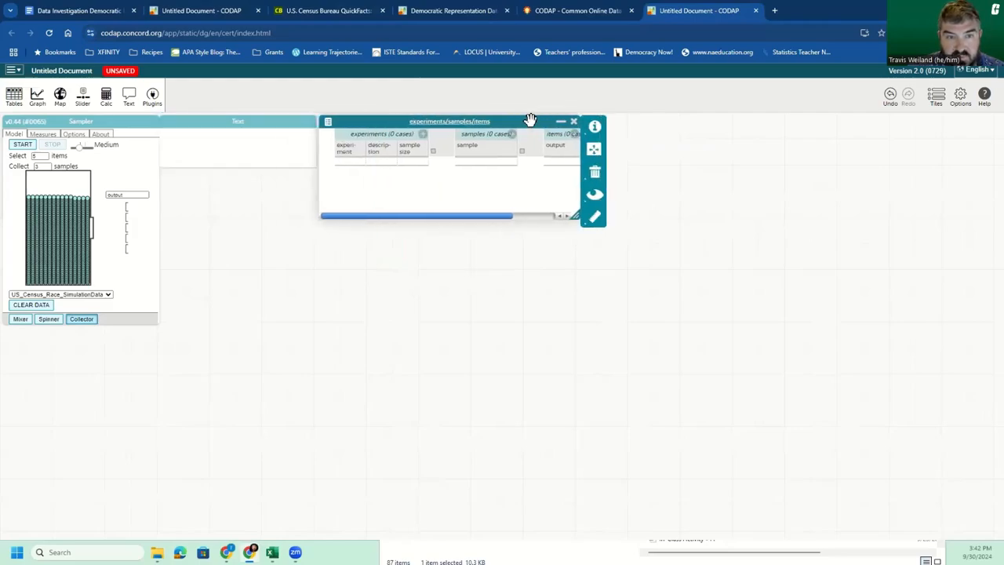
# Step: Make the text box taller and paste in the copied sampler instructions with their three numbered simulation questions
pyautogui.click(307, 162)
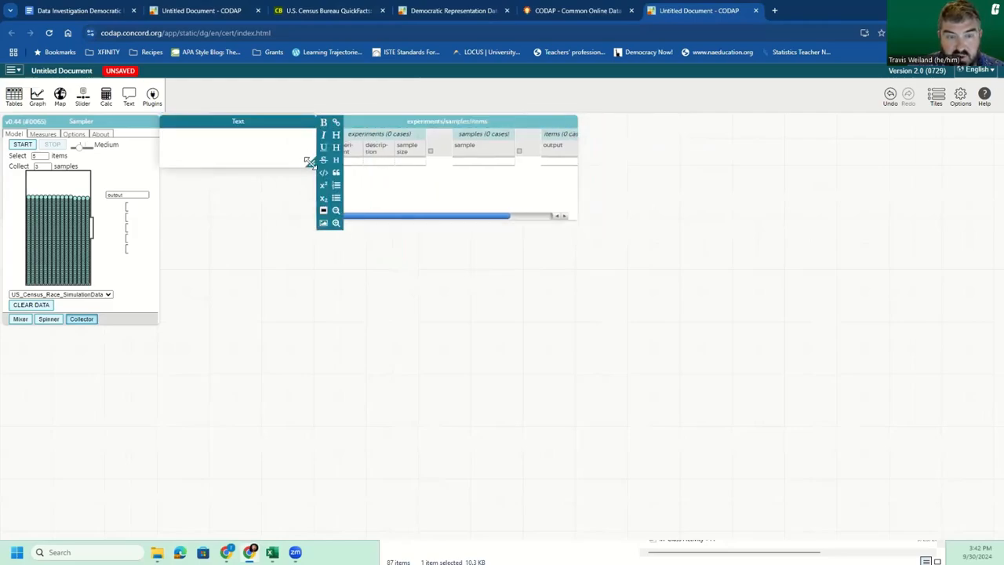
pyautogui.moveTo(309, 162); pyautogui.dragTo(311, 249)
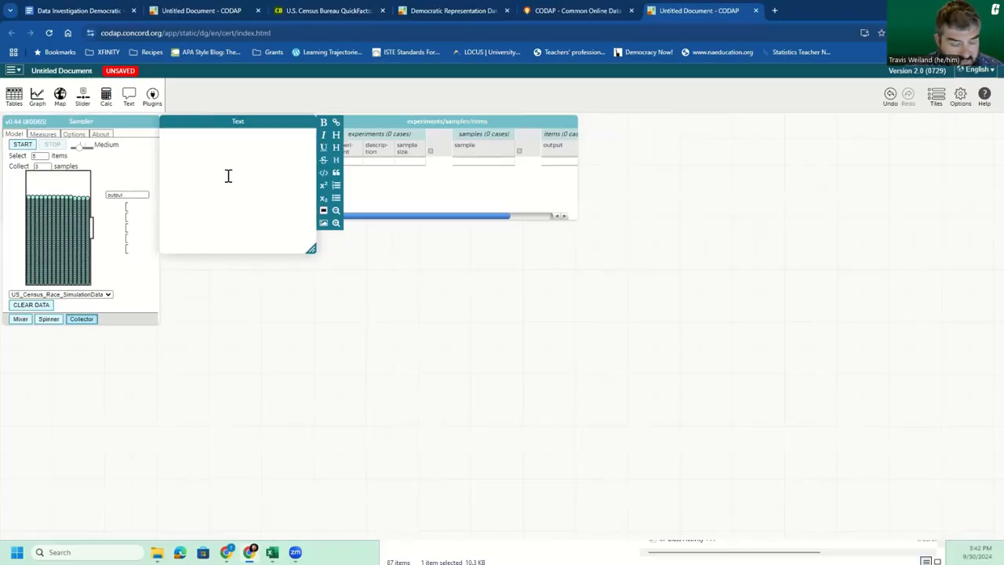
pyautogui.hotkey('ctrl', 'v')
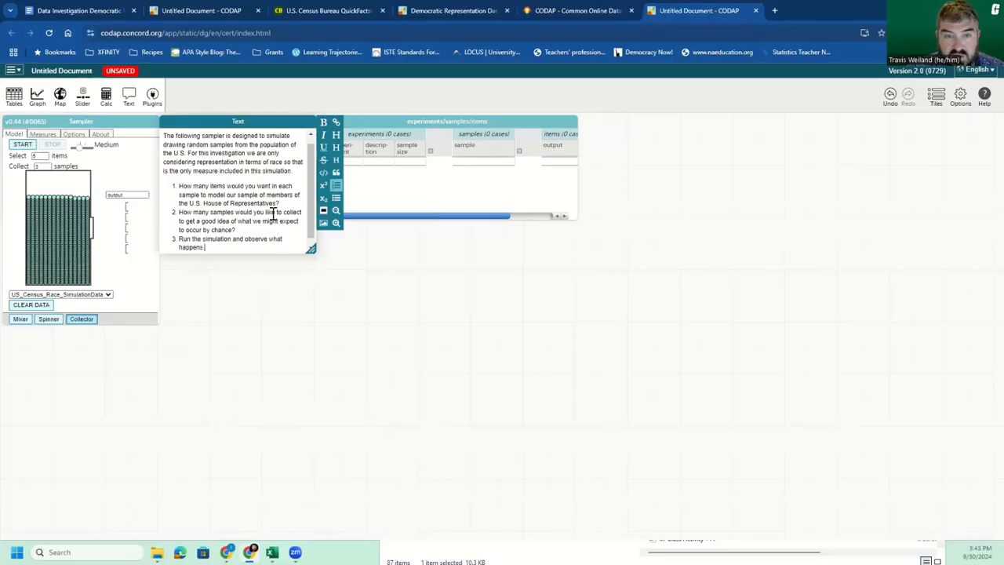
pyautogui.click(353, 89)
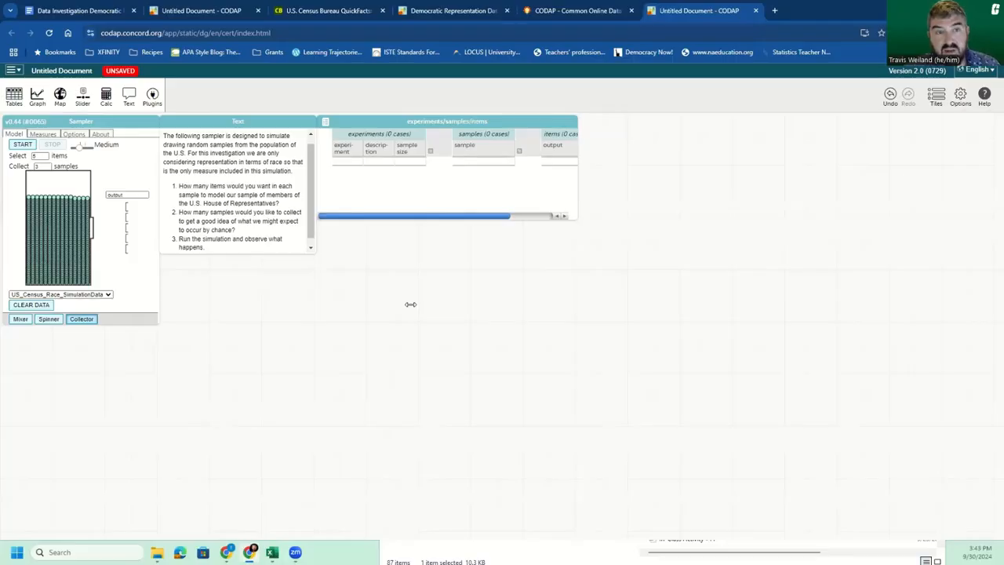
# Step: Switch to the U.S. Census Bureau QuickFacts page to examine the national race and Hispanic origin percentages
pyautogui.click(298, 11)
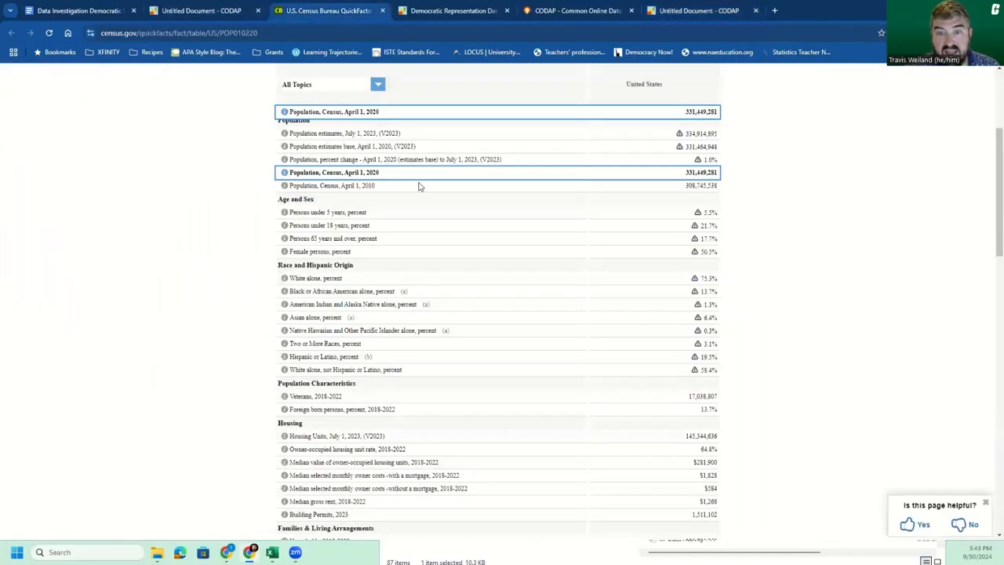